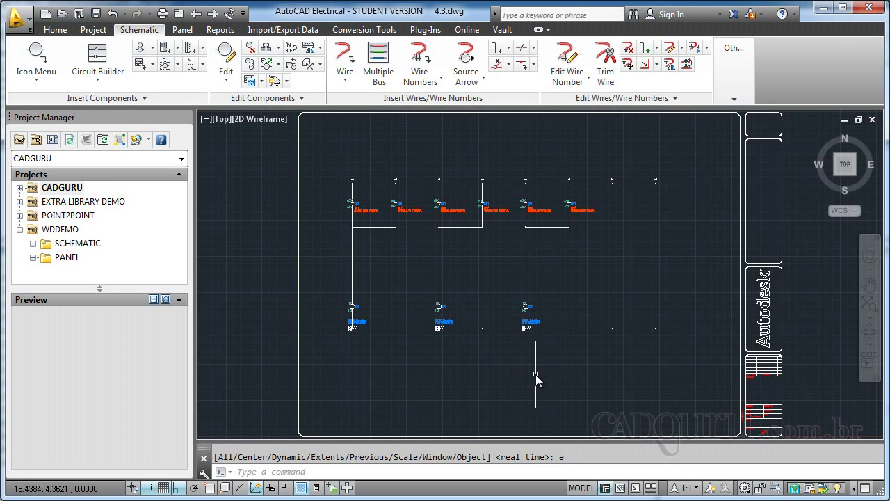
Open the recent drawing 4.4.dwg.
key(ctrl+Tab)
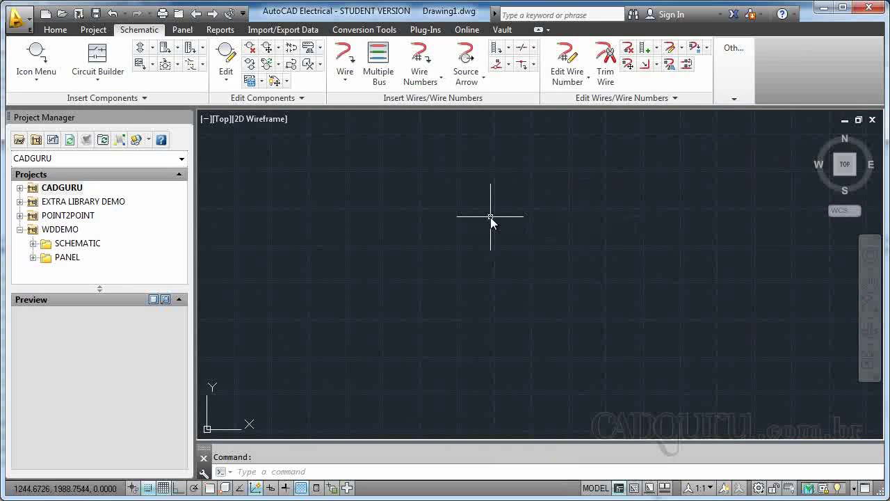
click(28, 30)
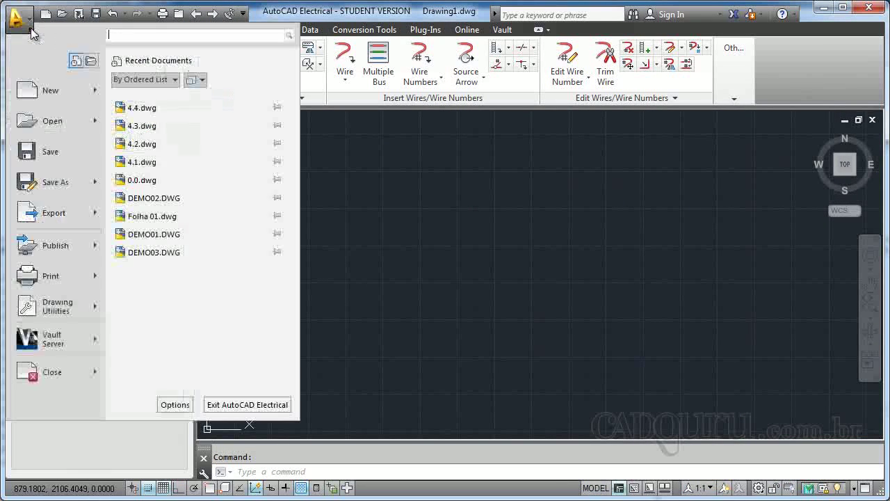
click(149, 111)
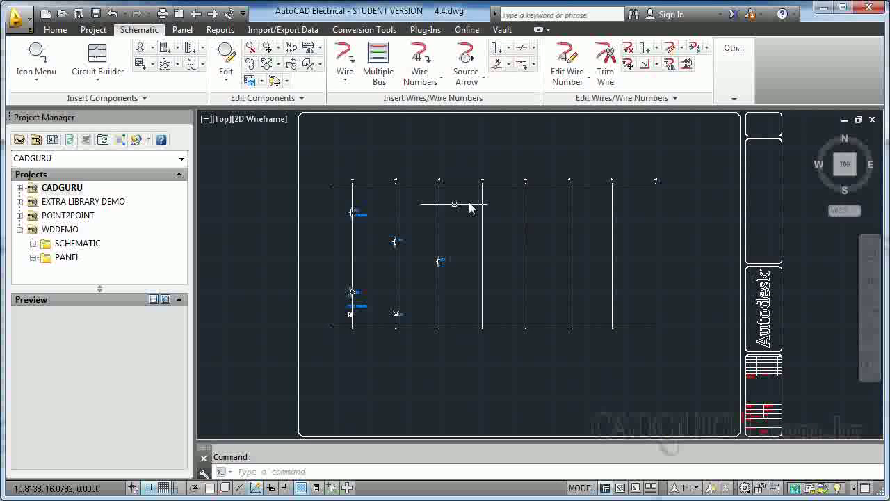
Scoot push button PB1 down along the wire at reference 1 and lamp LT2 up along the wire at reference 2.
scroll(364, 274, up, 6)
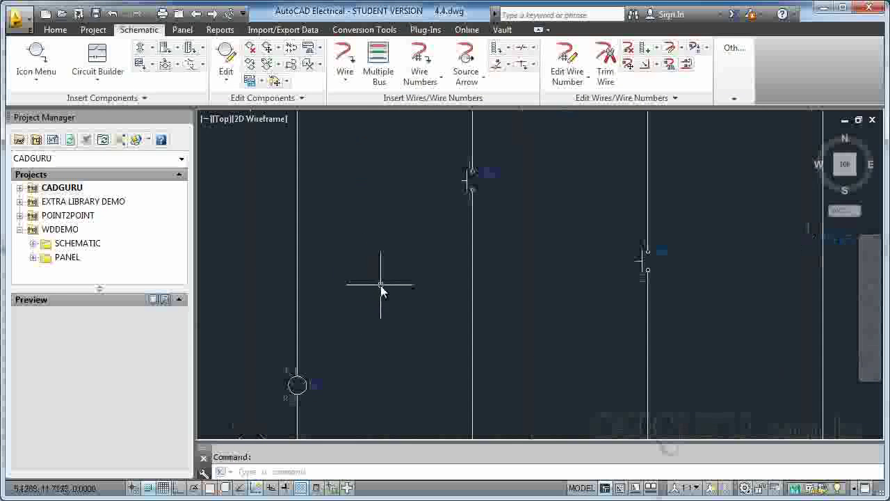
scroll(397, 284, down, 3)
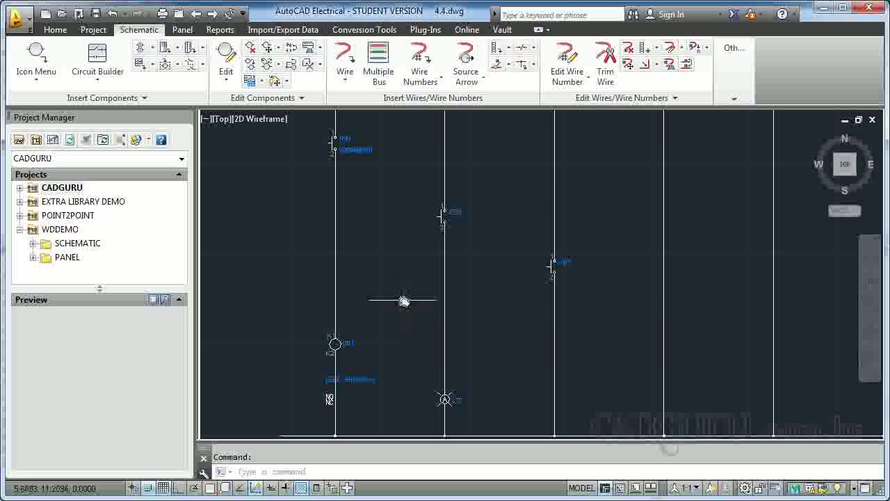
scroll(432, 296, down, 4)
scroll(432, 295, up, 4)
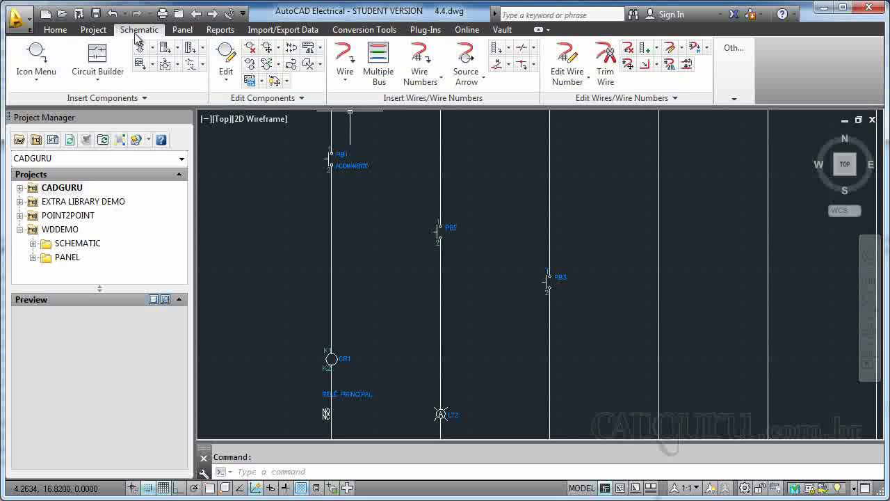
click(278, 48)
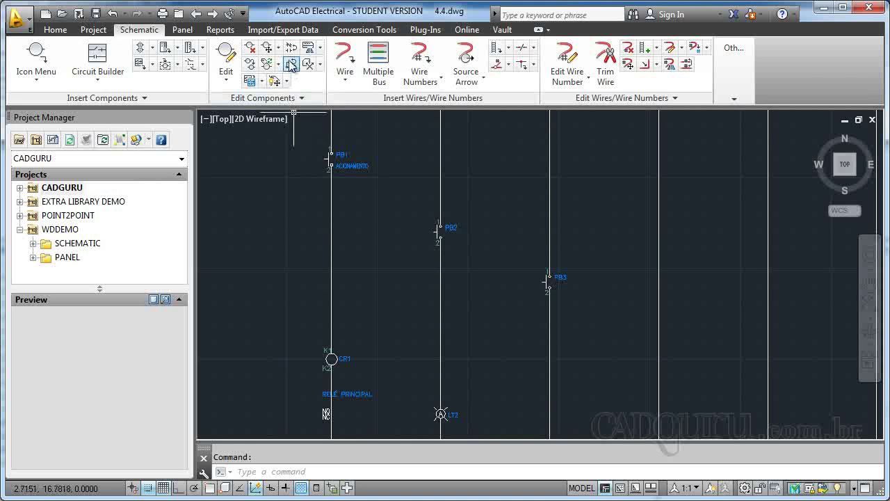
click(278, 47)
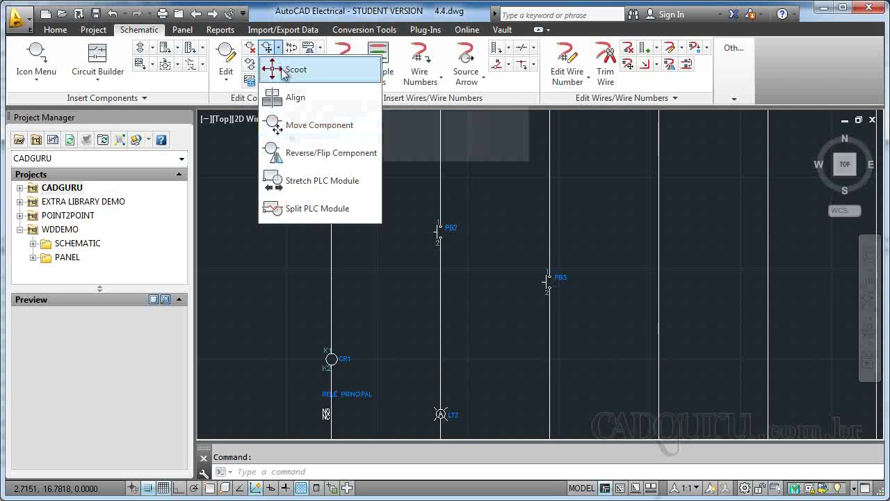
click(292, 70)
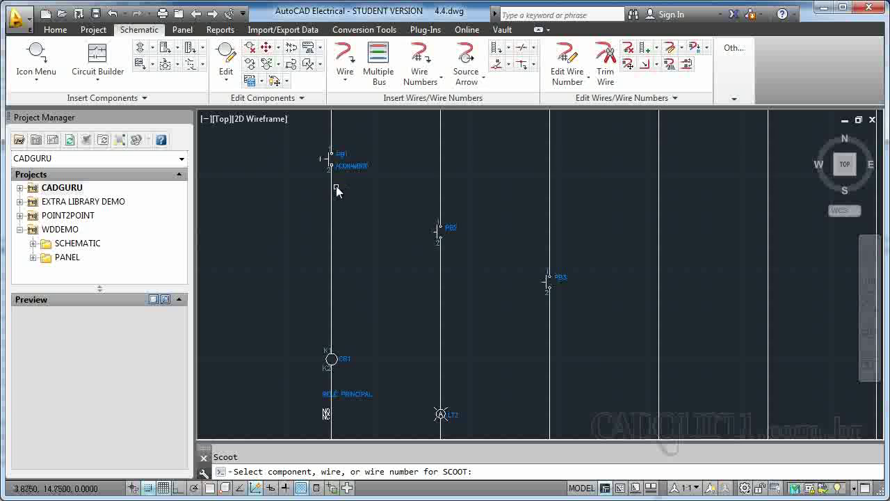
scroll(336, 191, down, 2)
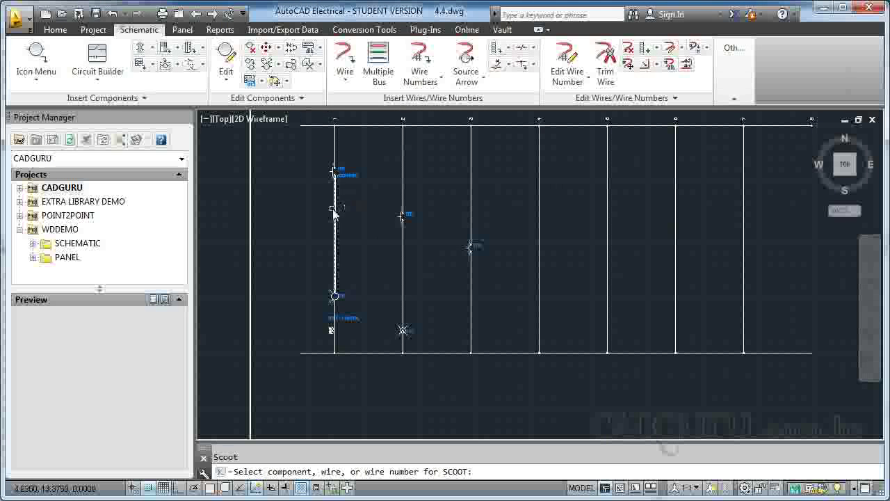
click(346, 175)
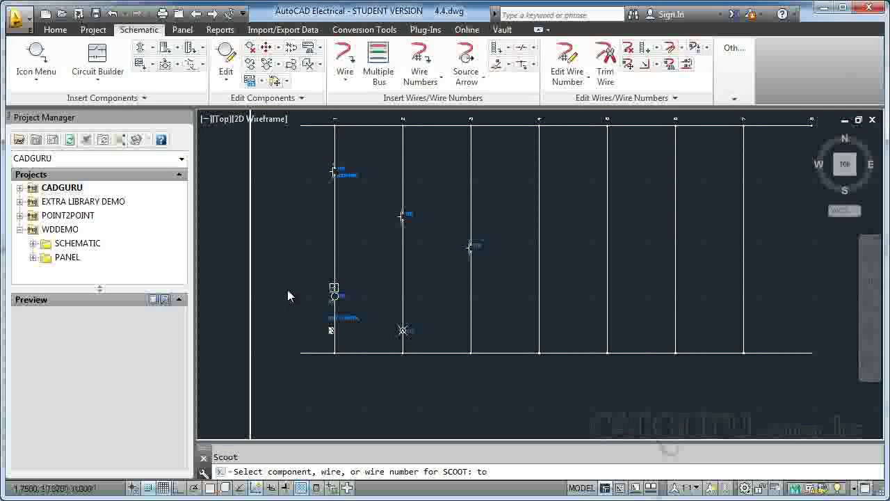
scroll(287, 291, up, 6)
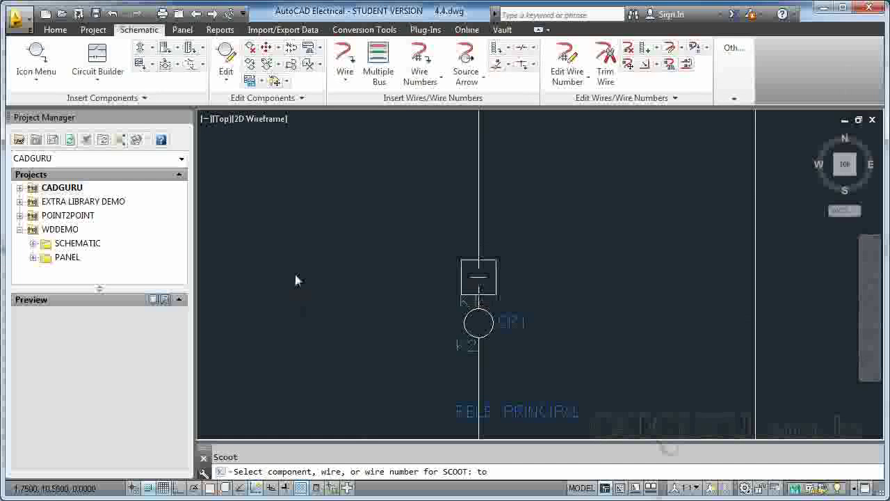
scroll(307, 289, down, 5)
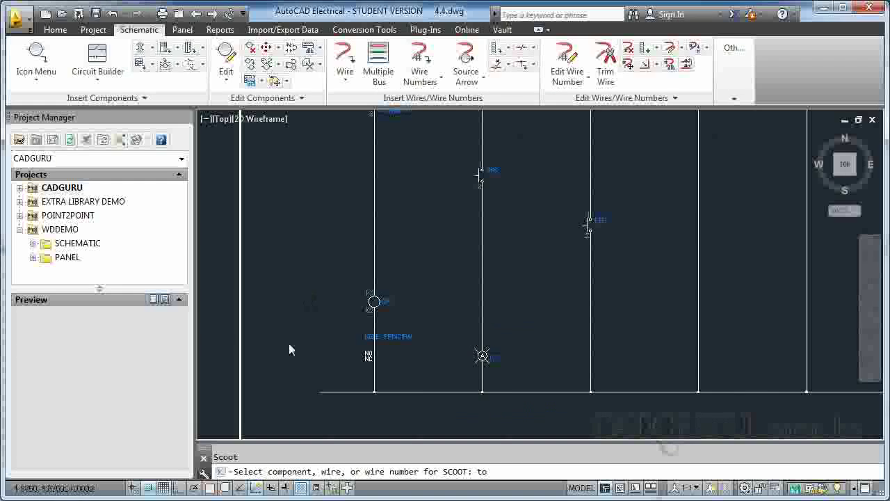
click(288, 182)
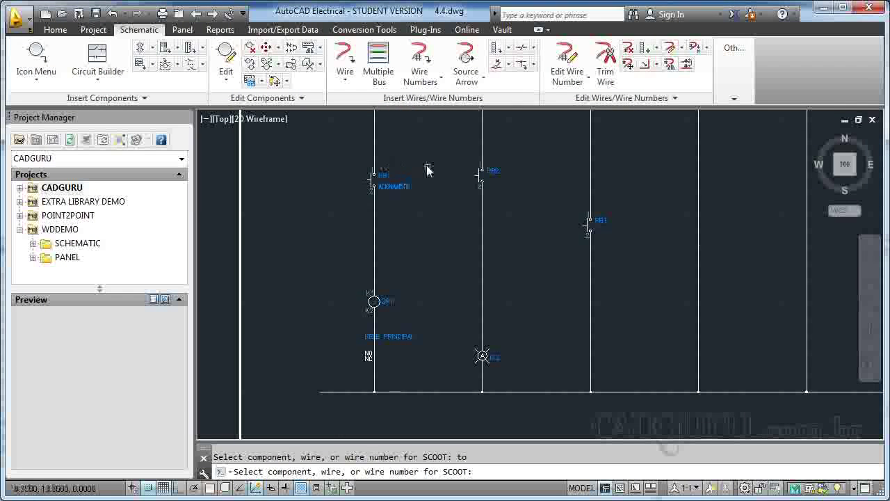
click(494, 360)
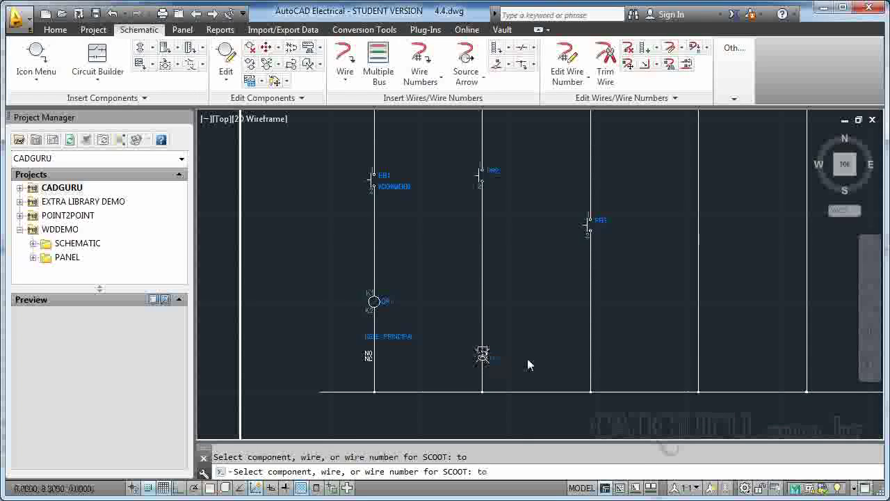
click(572, 294)
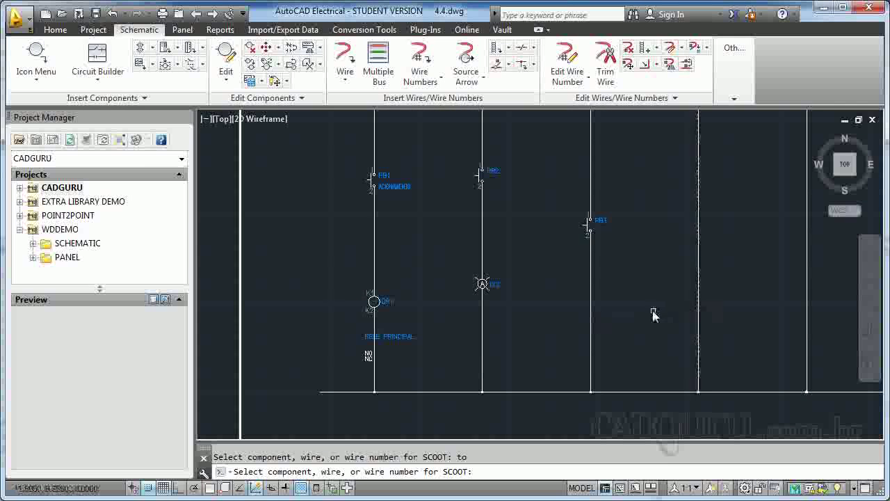
Scoot the wire at reference 3 with its push button PB3 toward reference 4, and back to reference 3.
click(592, 311)
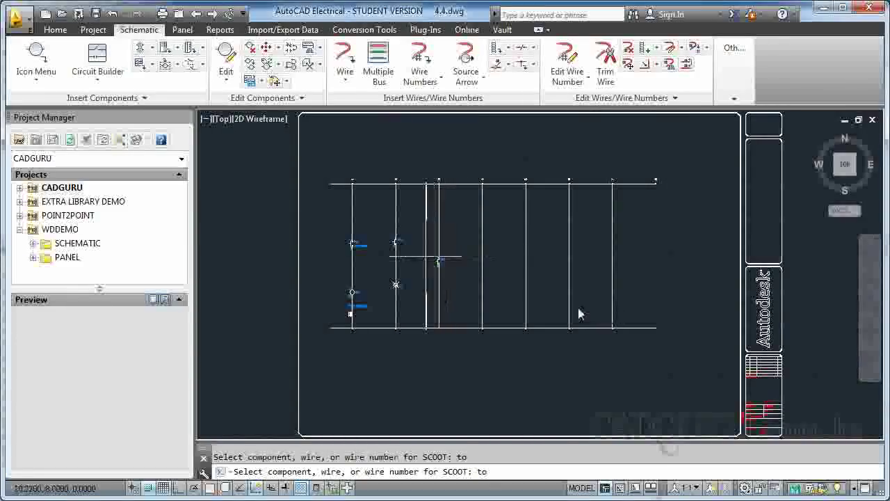
click(599, 313)
scroll(687, 288, down, 2)
middle_drag(687, 288, 588, 306)
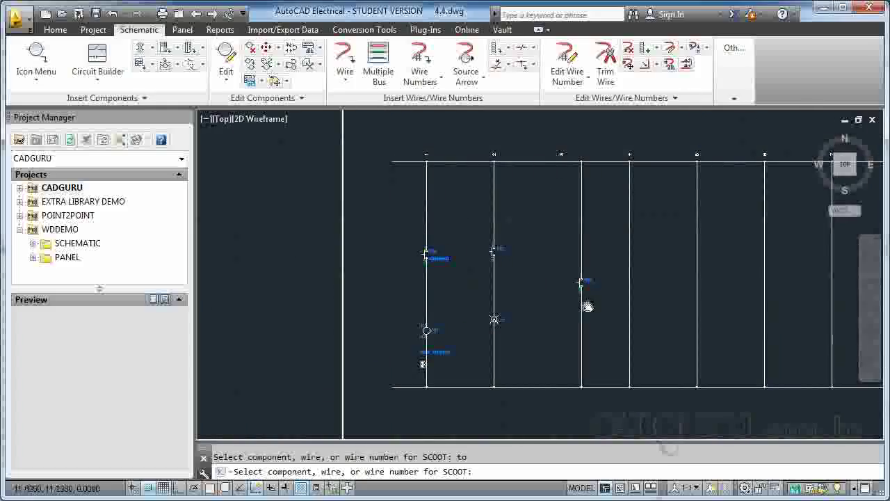
click(582, 300)
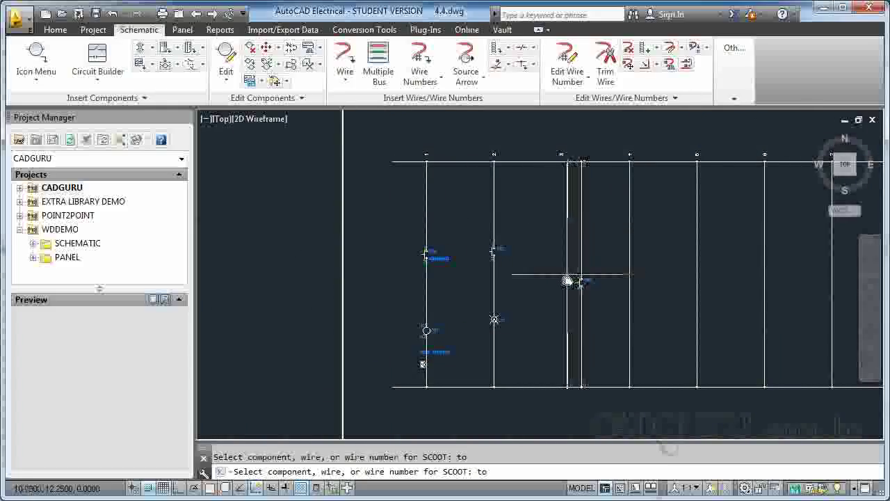
click(562, 280)
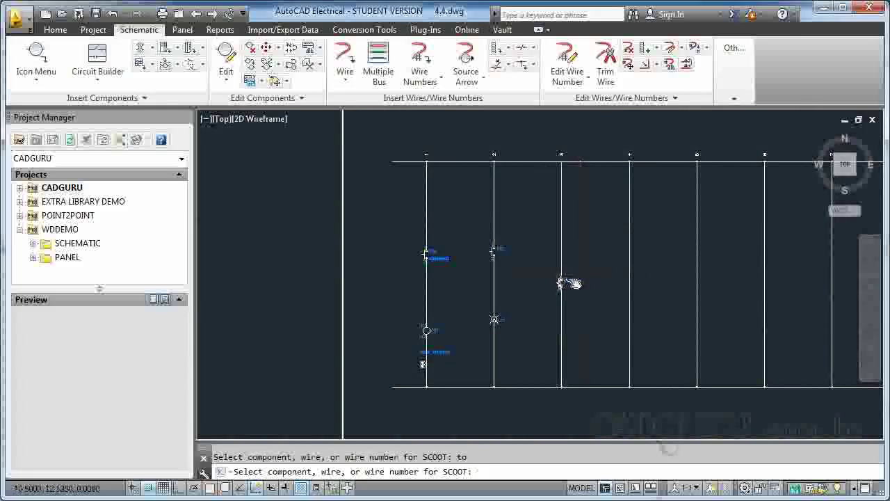
key(Escape)
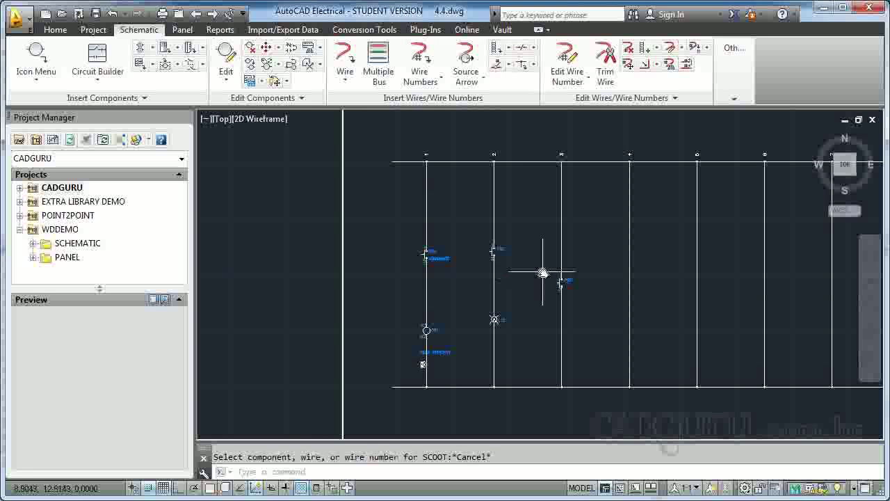
Scoot push button PB2 up along the wire at reference 2, above the level of PB1.
right_click(518, 257)
click(529, 266)
click(495, 250)
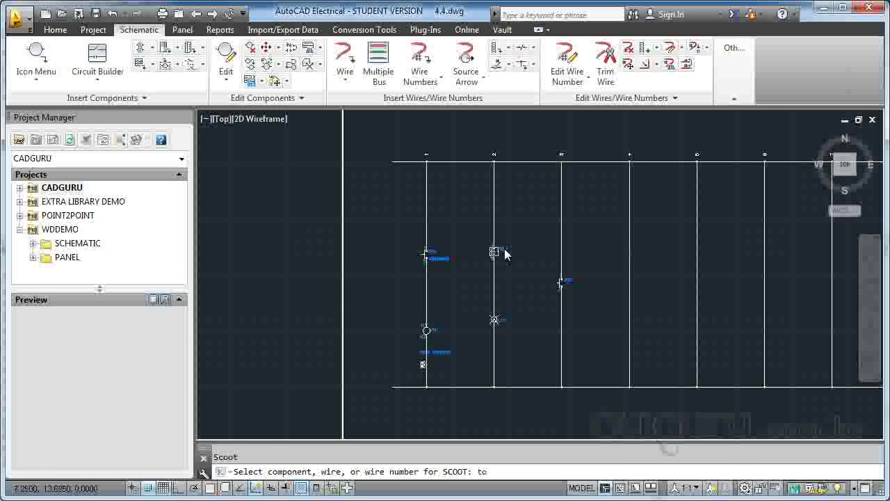
click(540, 204)
scroll(495, 204, up, 4)
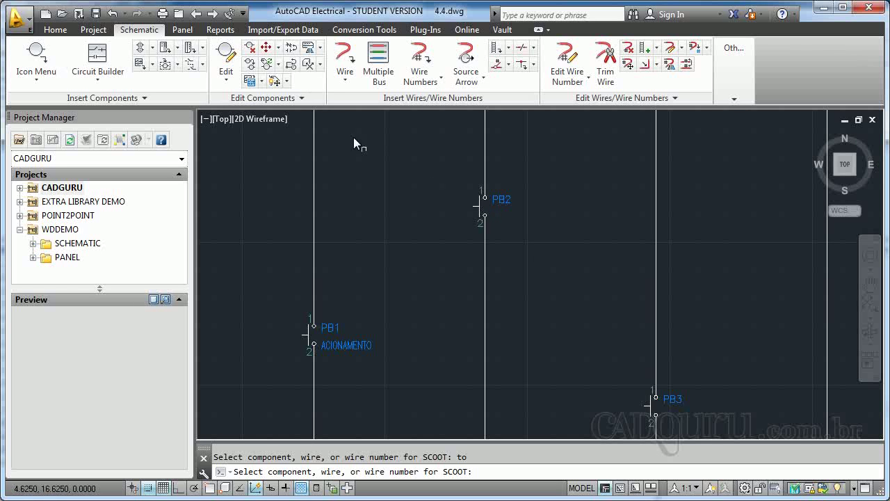
key(Escape)
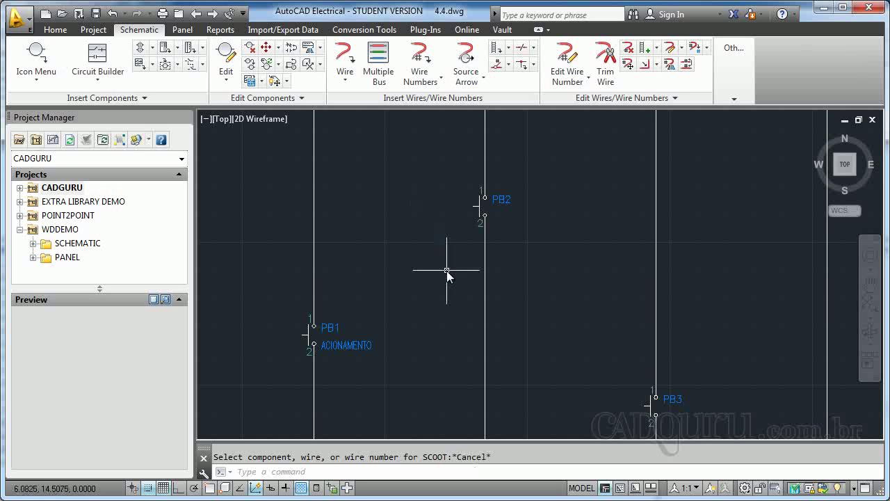
Align push buttons PB1 and PB3 horizontally with PB2.
click(278, 50)
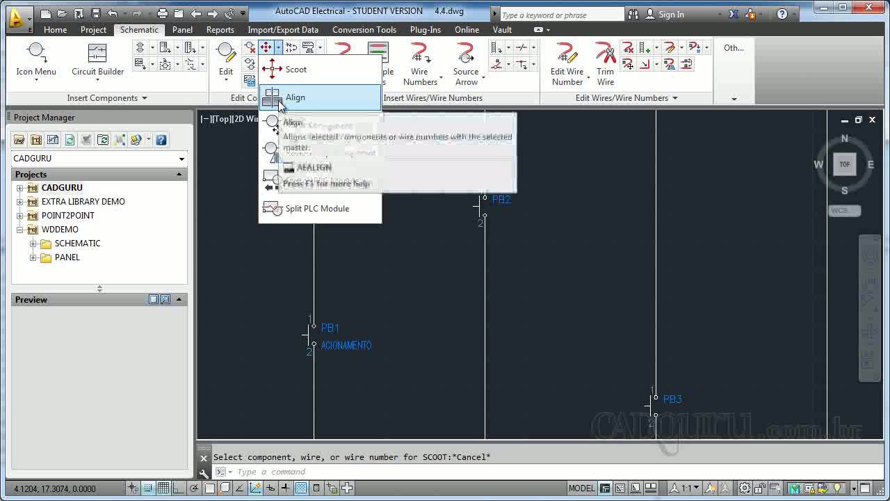
click(280, 100)
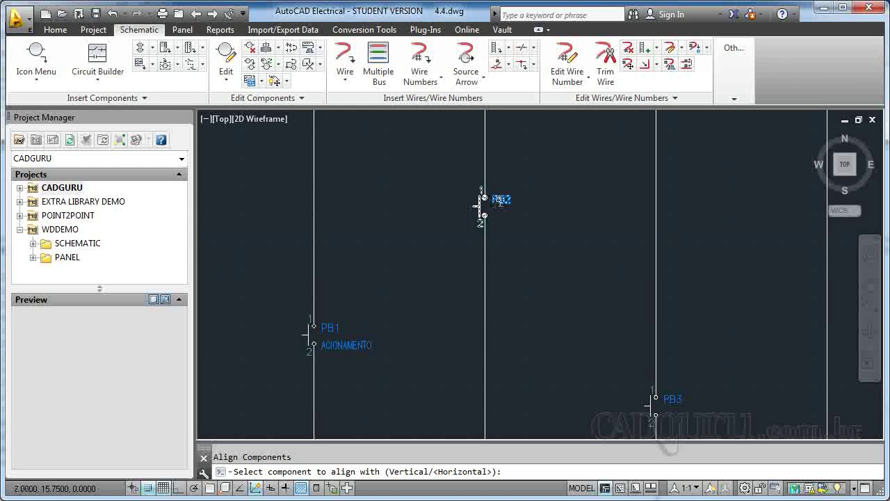
click(479, 206)
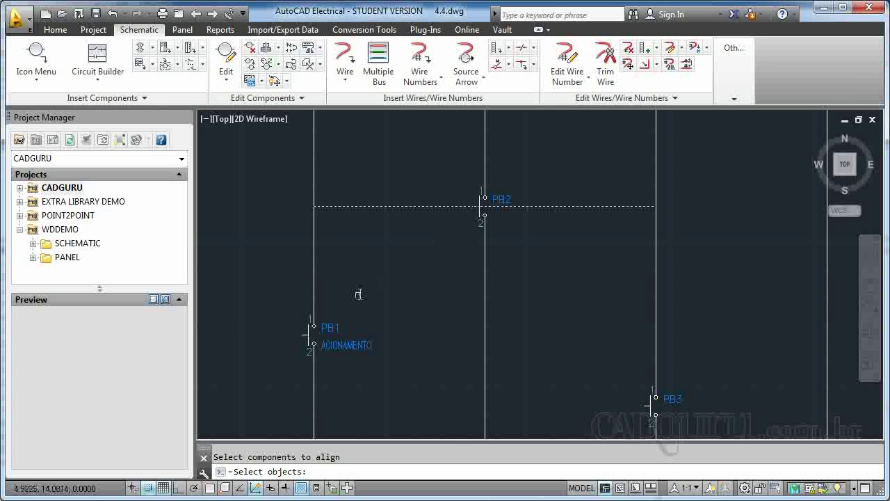
click(332, 326)
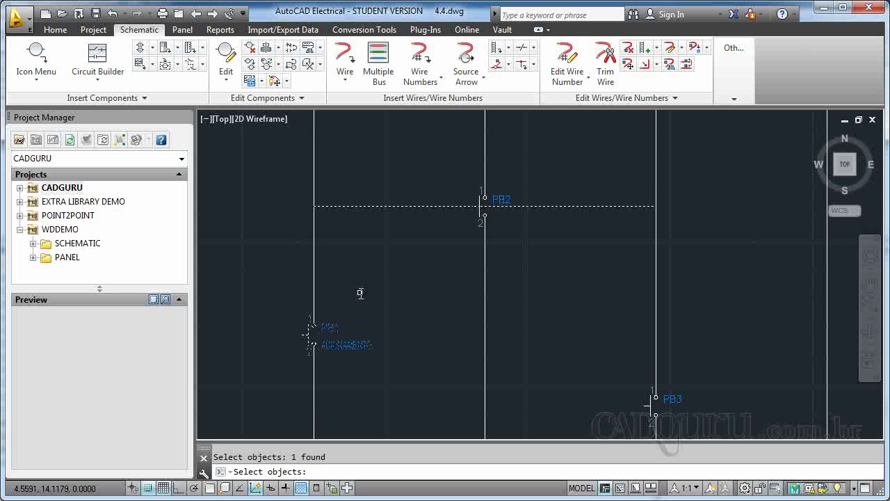
click(651, 403)
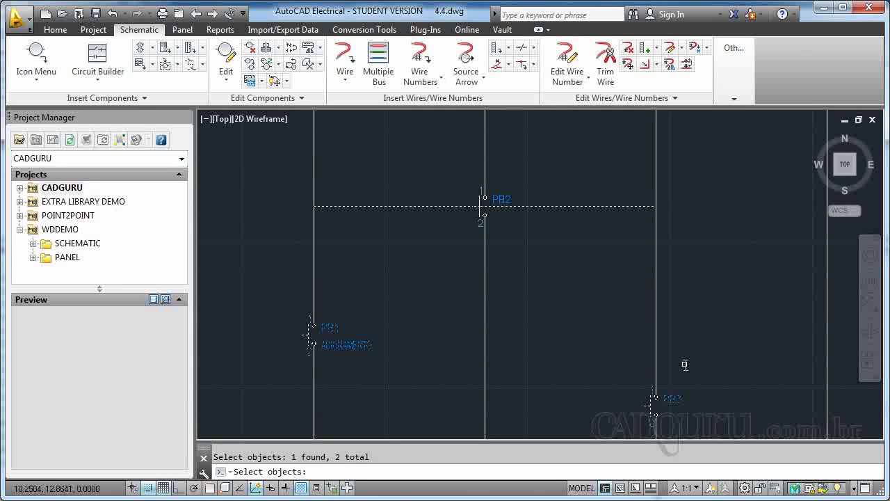
key(Return)
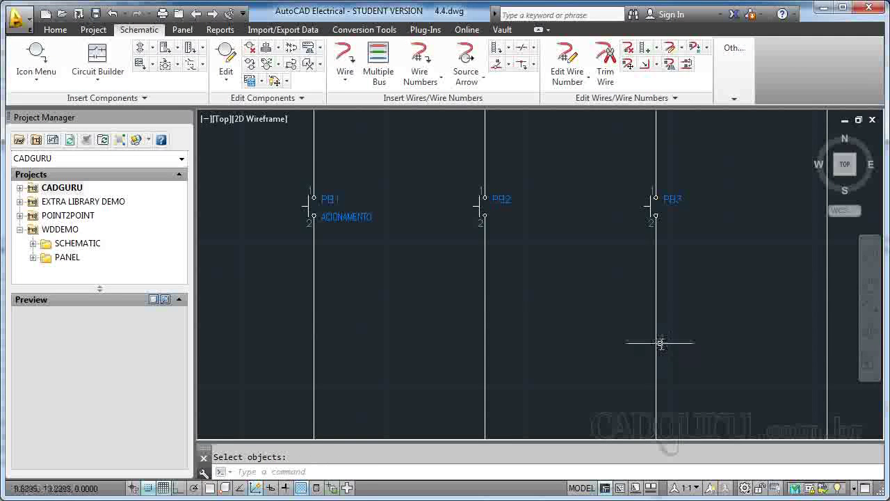
scroll(661, 342, down, 4)
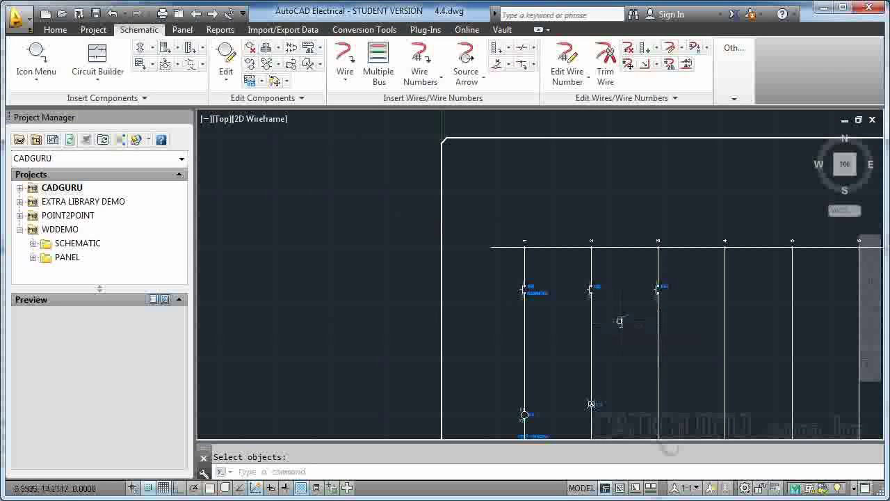
scroll(565, 286, up, 3)
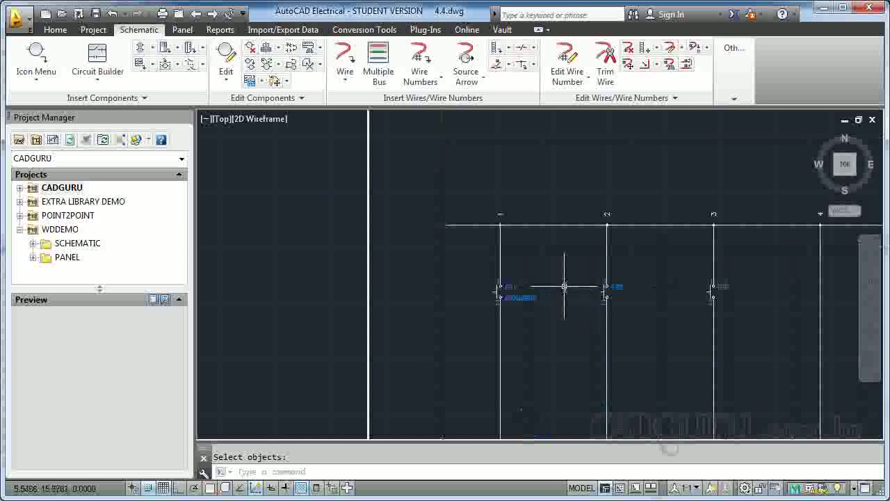
scroll(565, 287, up, 2)
scroll(577, 287, down, 2)
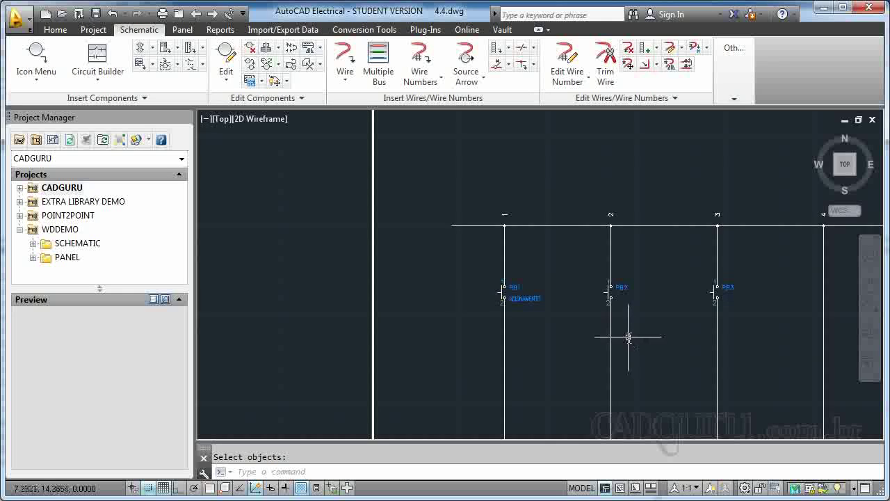
scroll(619, 336, down, 3)
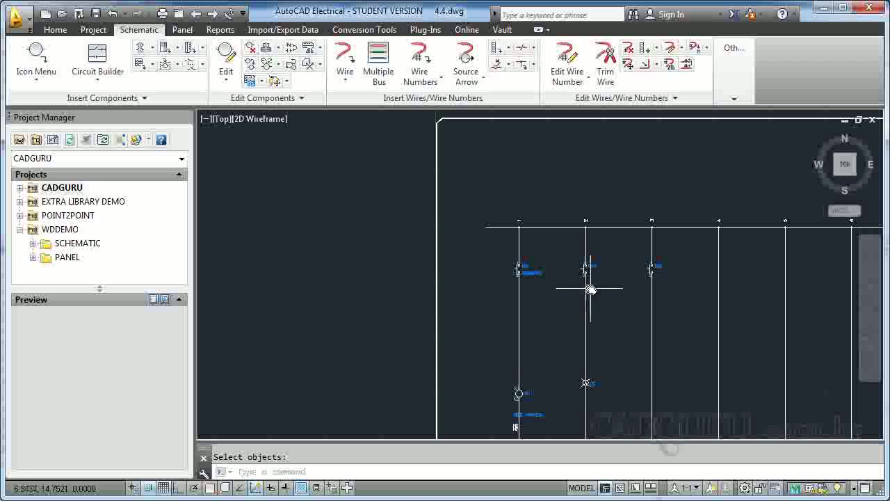
scroll(591, 290, down, 1)
scroll(549, 287, up, 4)
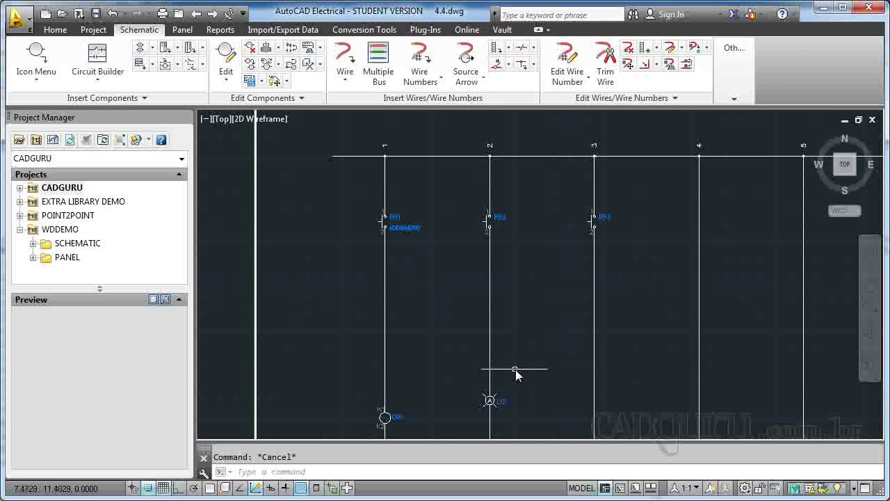
Move lamp LT2 horizontally from the wire at reference 2 onto the wire at reference 3 with the plain Move command and Ortho on.
middle_drag(551, 349, 564, 277)
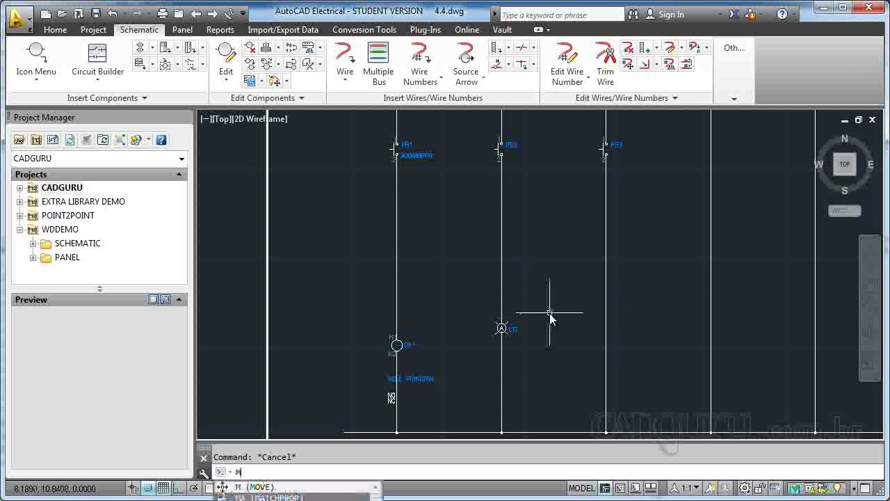
text(m)
key(Return)
click(476, 315)
click(531, 354)
key(Return)
key(F8)
click(502, 328)
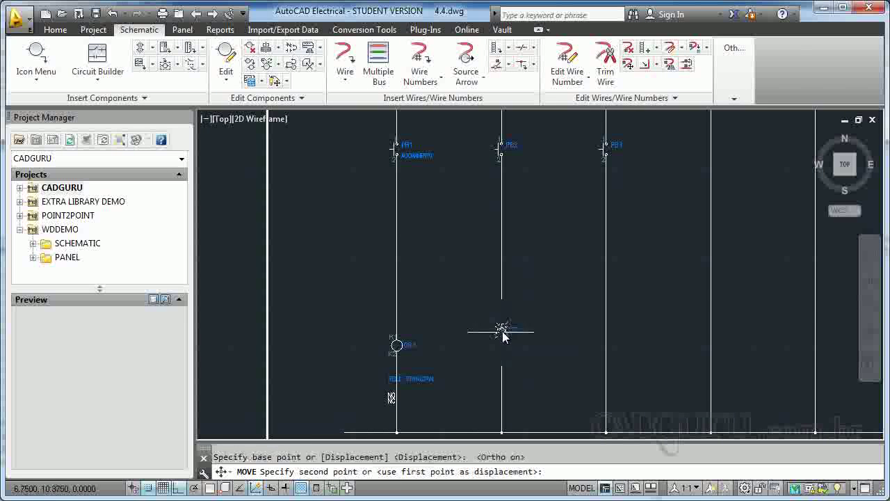
shift+right_click(607, 331)
key(r)
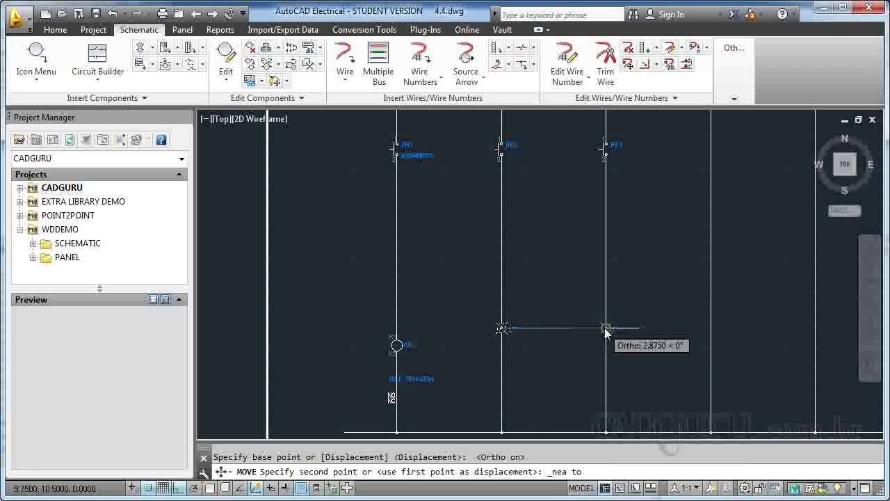
click(606, 331)
key(Escape)
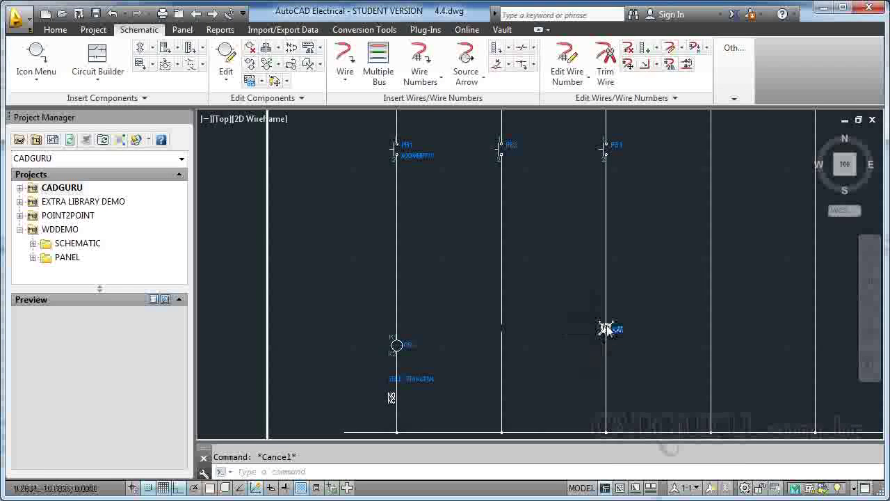
Examine the moved lamp's tag, its wire at reference 3, and the lamp's former location on the wire at reference 2.
scroll(613, 326, up, 5)
scroll(636, 343, down, 2)
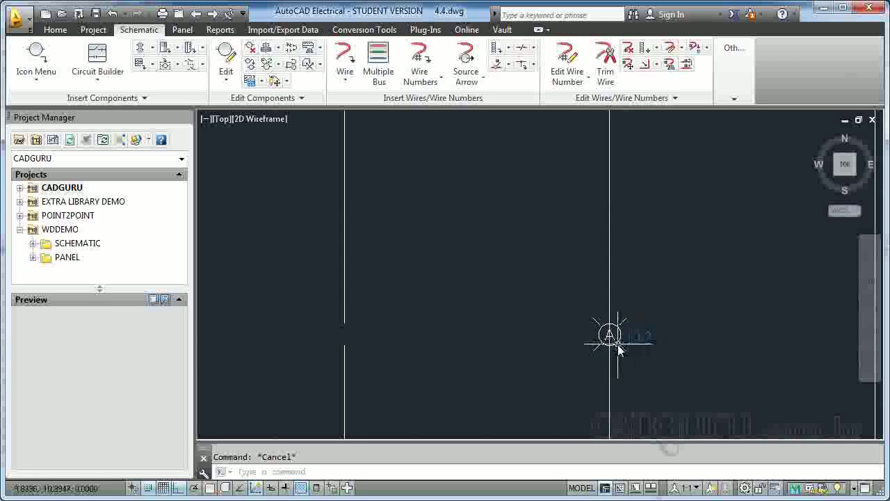
scroll(618, 344, up, 5)
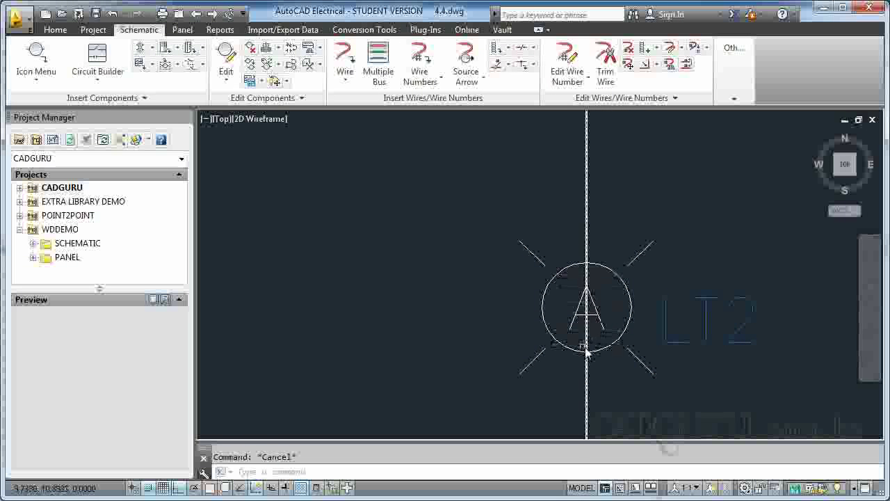
scroll(612, 327, down, 3)
mouse_move(447, 337)
middle_down()
mouse_move(634, 324)
mouse_move(567, 338)
mouse_move(605, 322)
mouse_move(478, 289)
middle_up()
scroll(709, 283, up, 4)
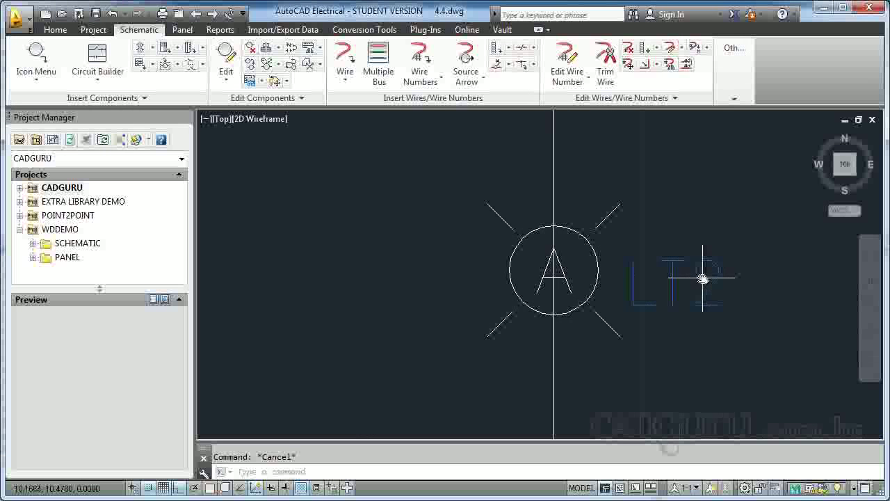
scroll(702, 278, down, 5)
middle_drag(689, 253, 640, 389)
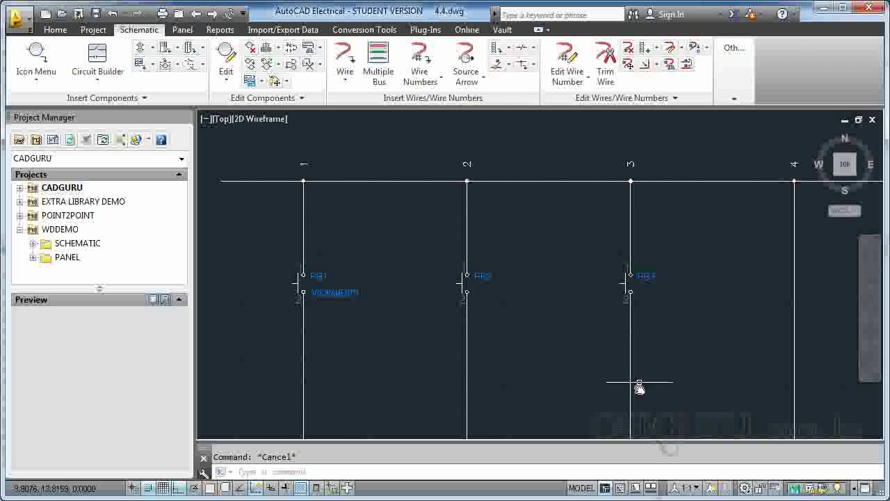
scroll(638, 268, down, 3)
middle_drag(638, 269, 606, 194)
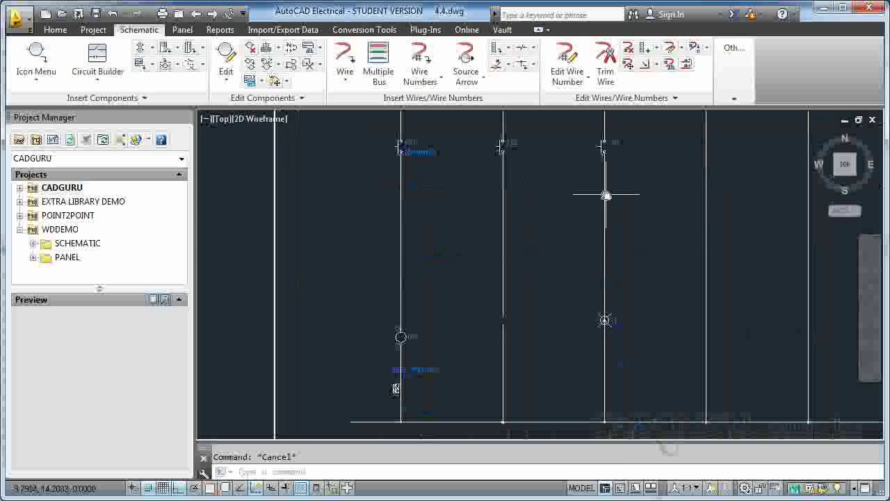
scroll(588, 264, up, 3)
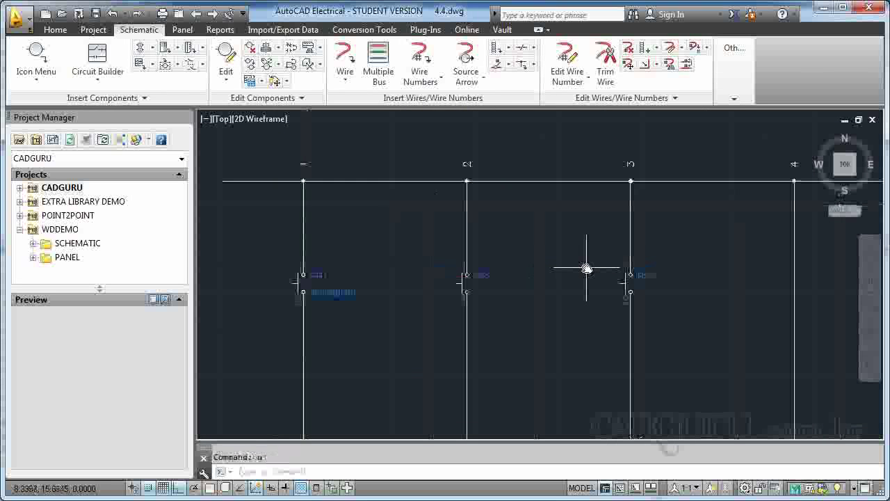
Undo the plain move of lamp LT2 and the view changes made since.
text(u)
key(Return)
text(u)
key(Return)
text(u)
key(Return)
text(u)
key(Return)
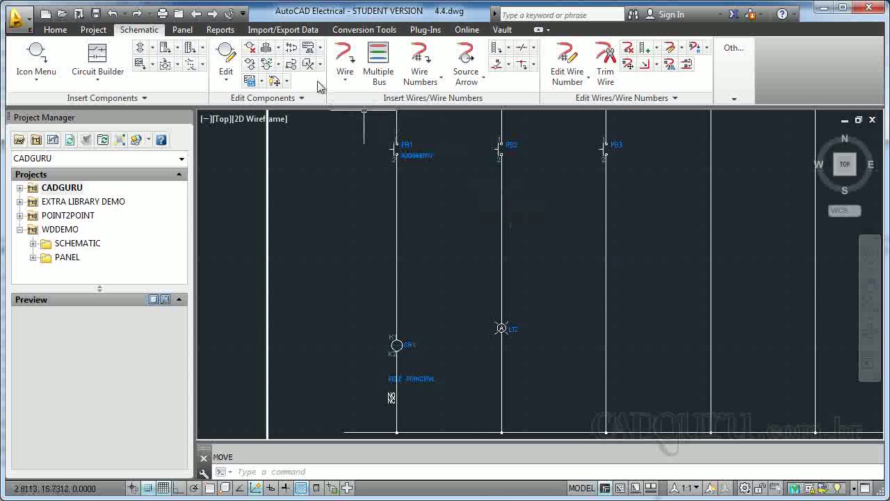
Use Move Component with Ortho on to relocate lamp LT2 horizontally onto the wire at reference 3, and accept the automatic retag.
click(277, 48)
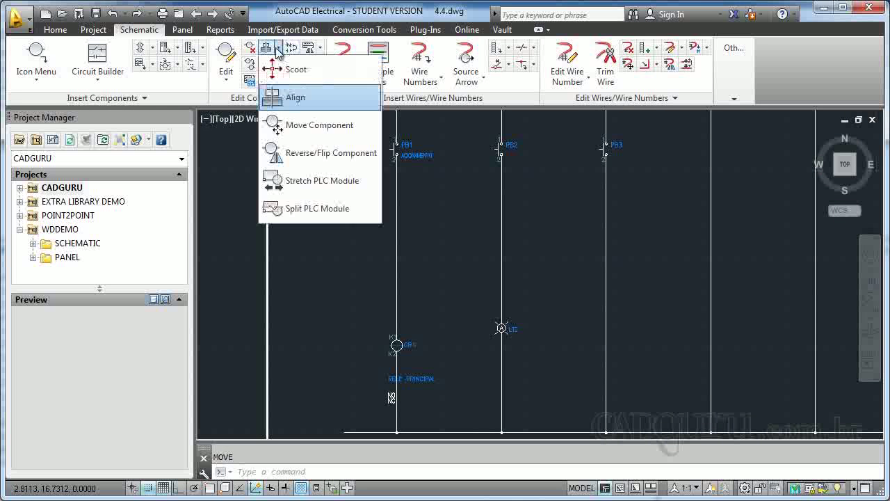
click(301, 131)
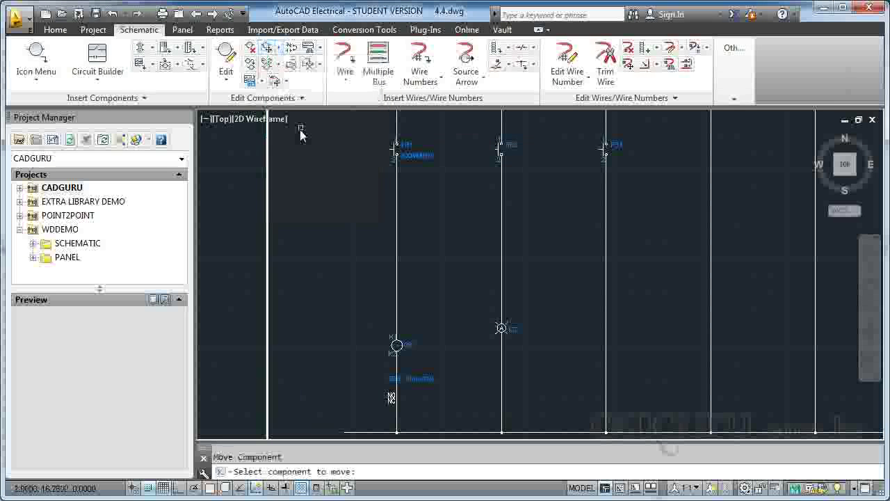
click(515, 333)
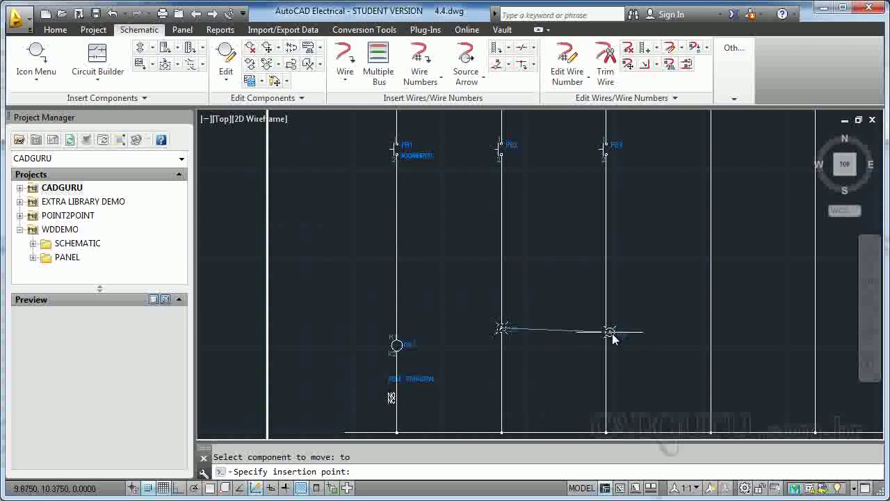
key(F8)
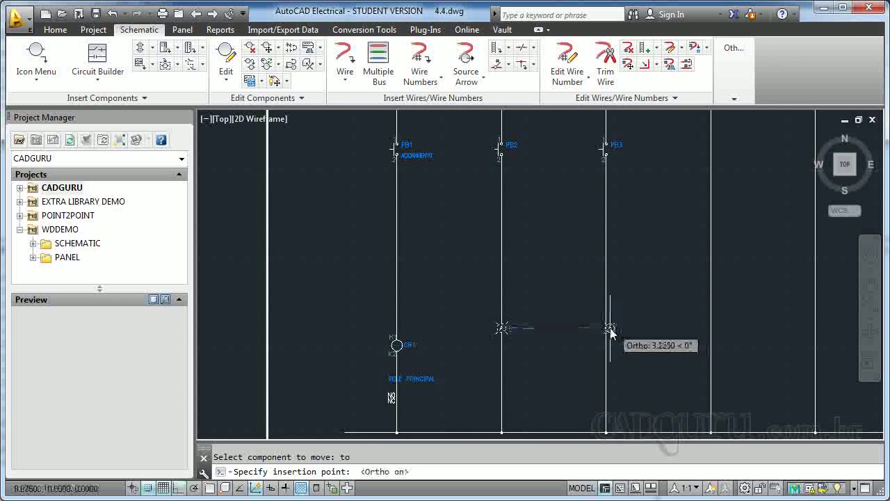
click(607, 327)
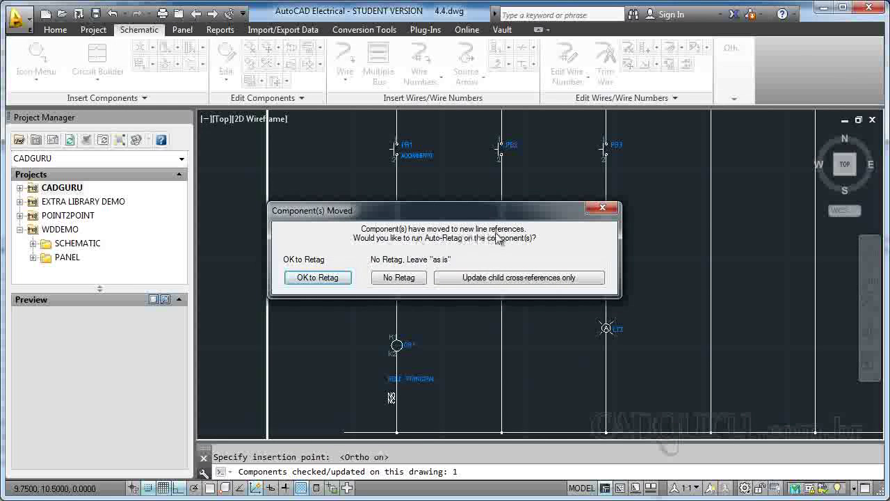
click(325, 279)
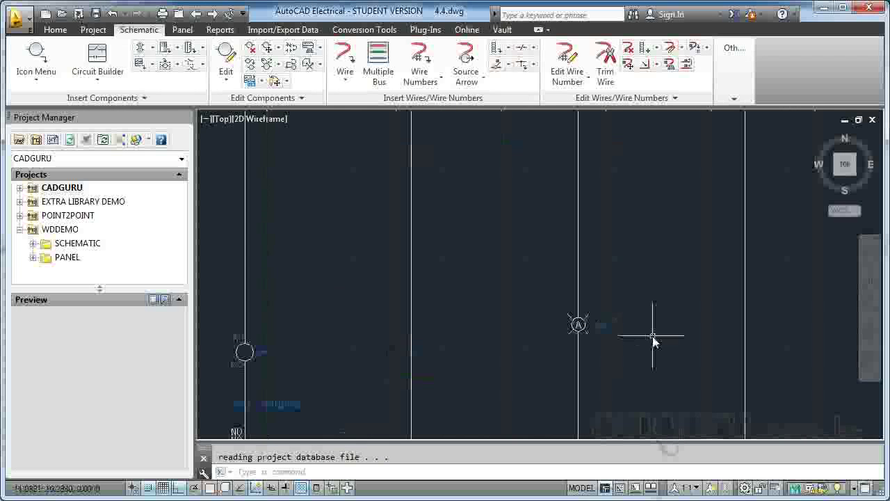
Examine the relocated lamp's tag and wire connections at reference 3, and view the whole drawing.
scroll(615, 332, up, 2)
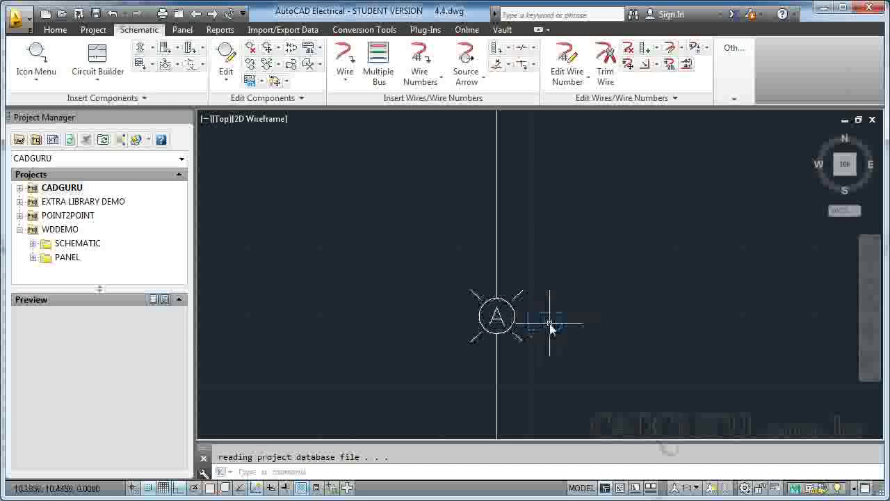
scroll(549, 327, down, 4)
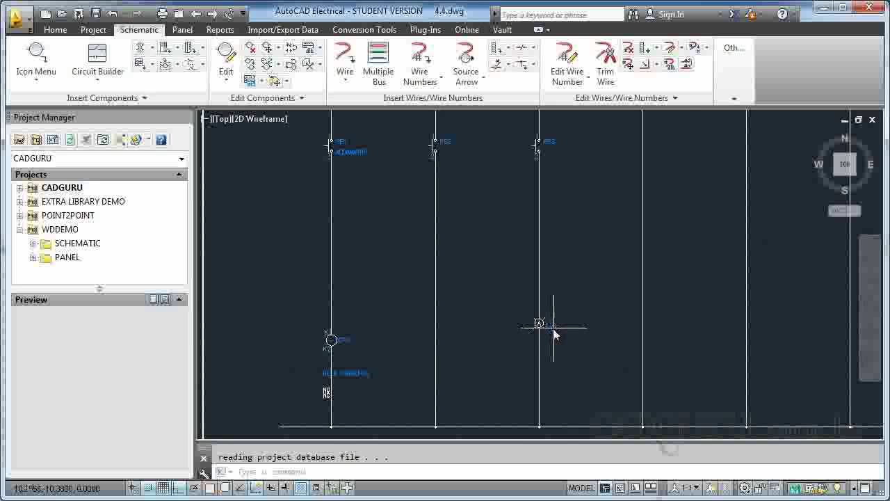
scroll(540, 324, up, 5)
scroll(545, 322, up, 2)
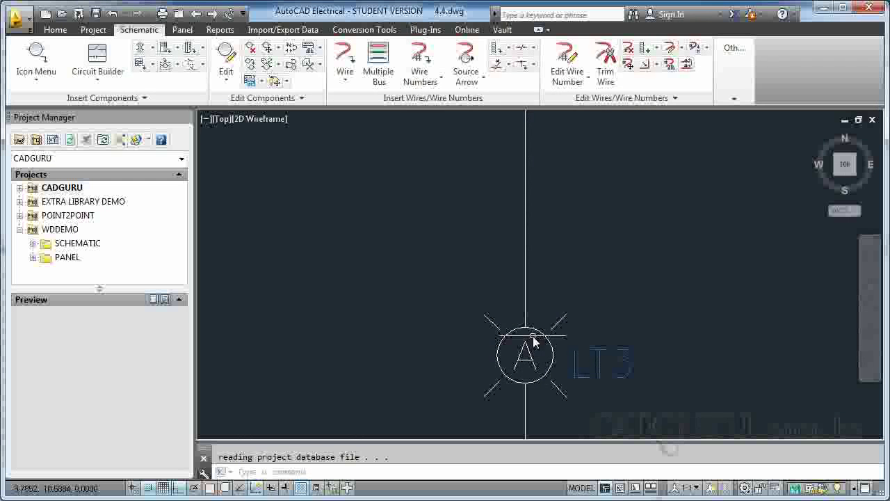
scroll(528, 326, down, 4)
scroll(527, 329, down, 2)
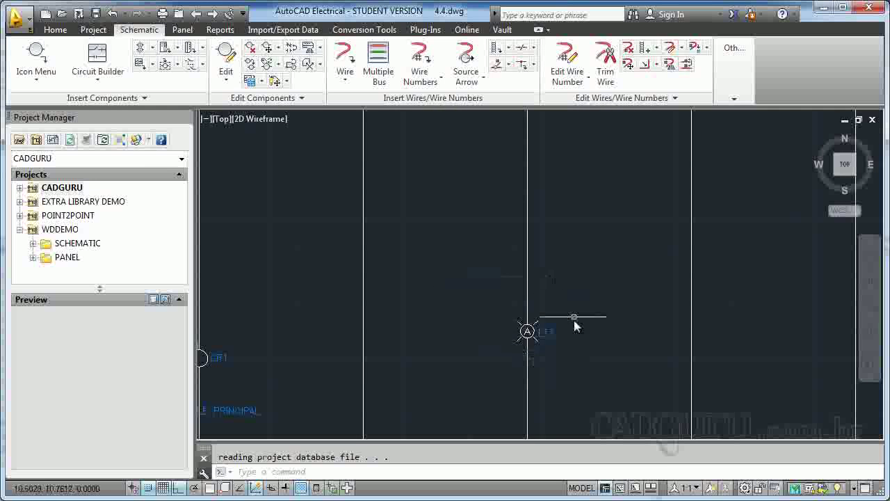
middle_click(532, 318)
middle_click(532, 318)
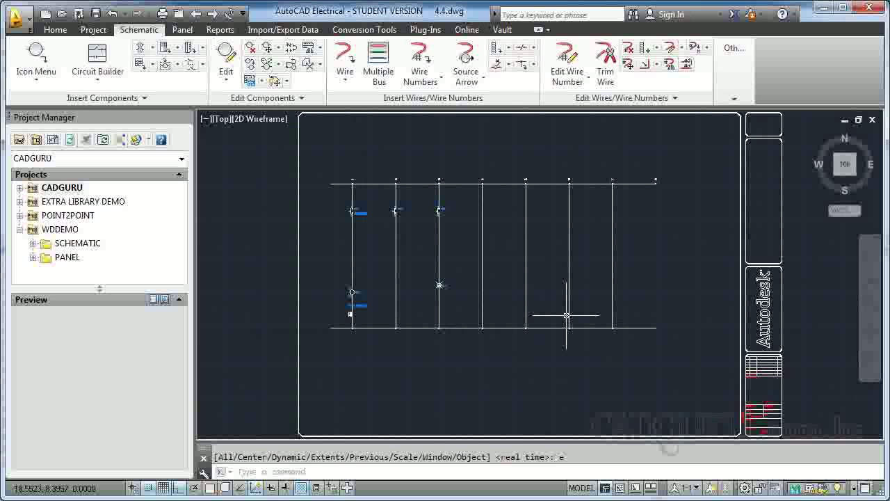